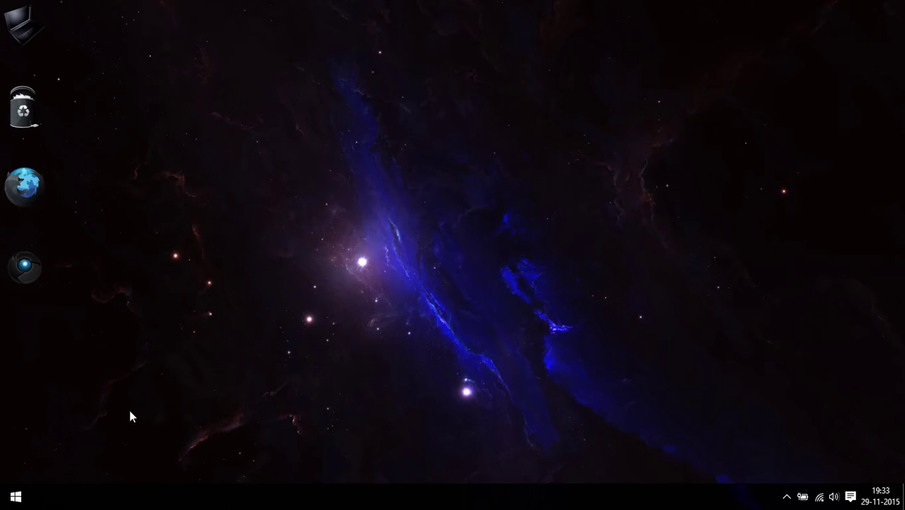
Step: Search Google for rainmeter, download the 3.2.1 Final Release from rainmeter.net, and run the installer
double_click(27, 267)
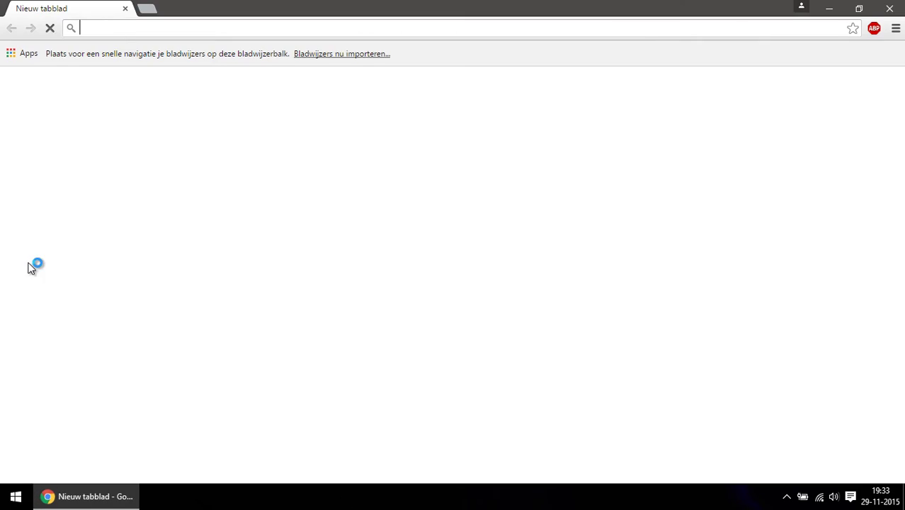
text(rainmeter)
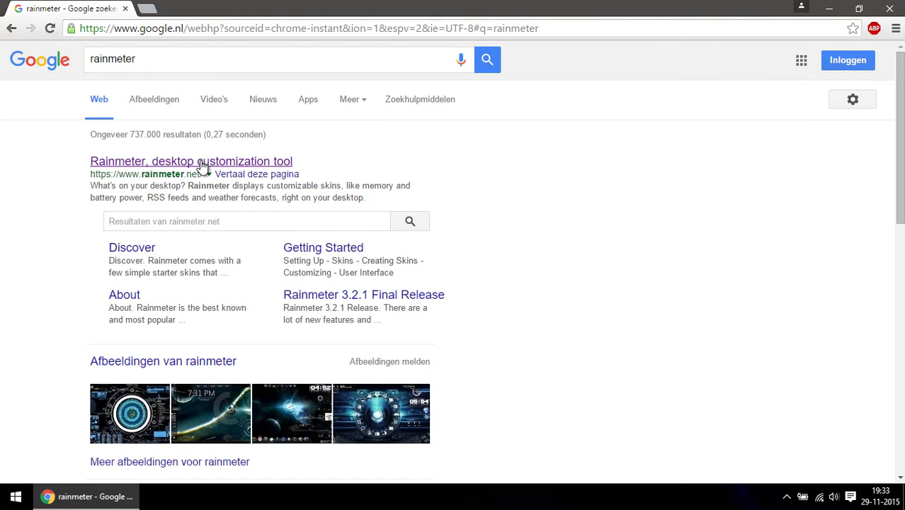
click(201, 162)
scroll(209, 364, down, 1)
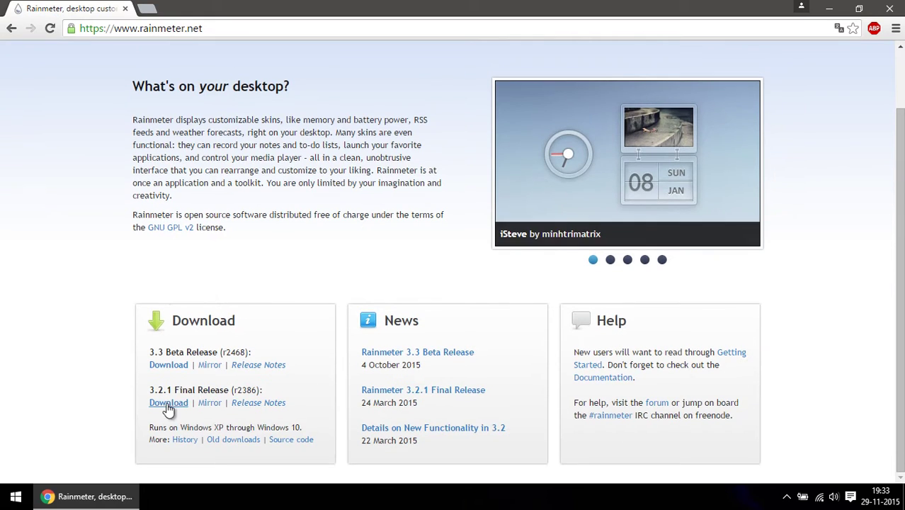
click(168, 402)
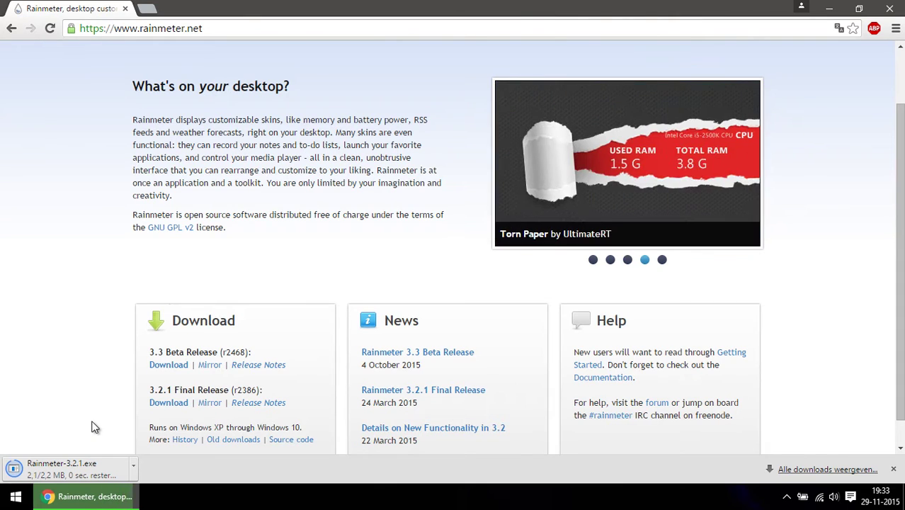
click(86, 471)
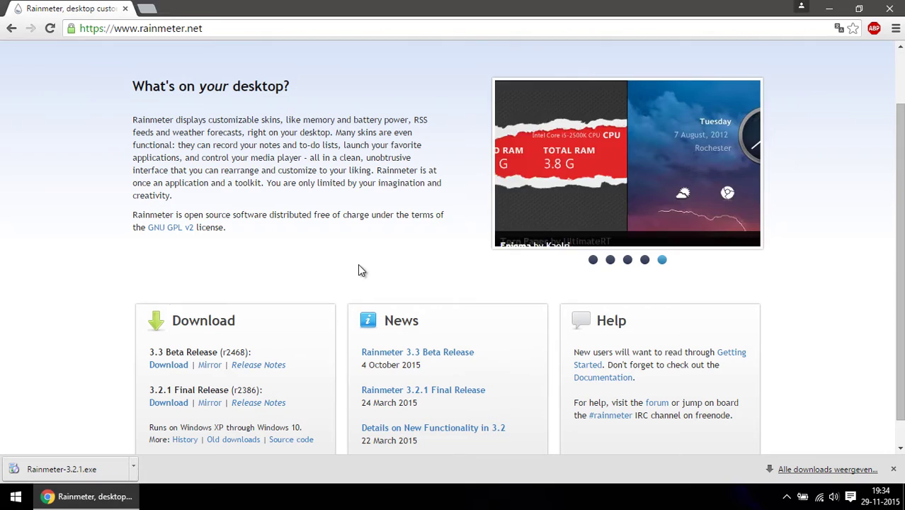
Step: Install Rainmeter with the default language, approve the UAC prompt, close Chrome, and finish setup
click(459, 281)
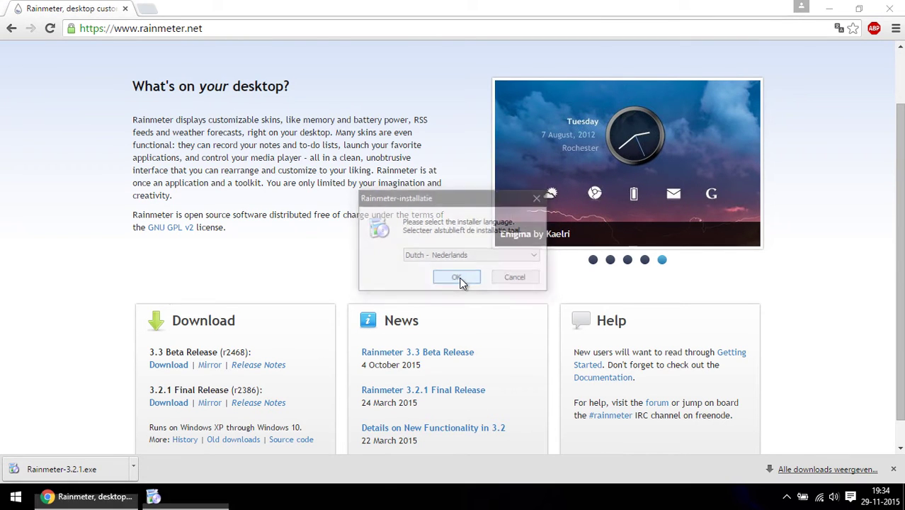
click(528, 360)
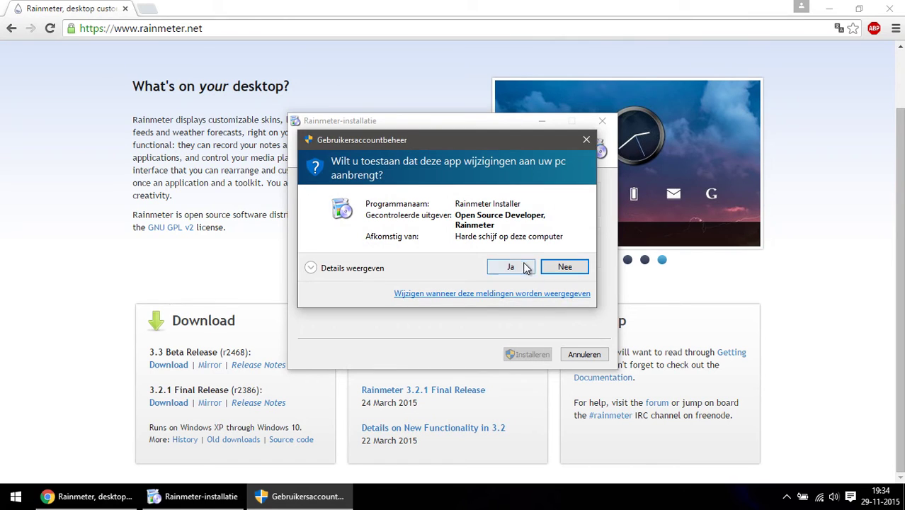
click(526, 264)
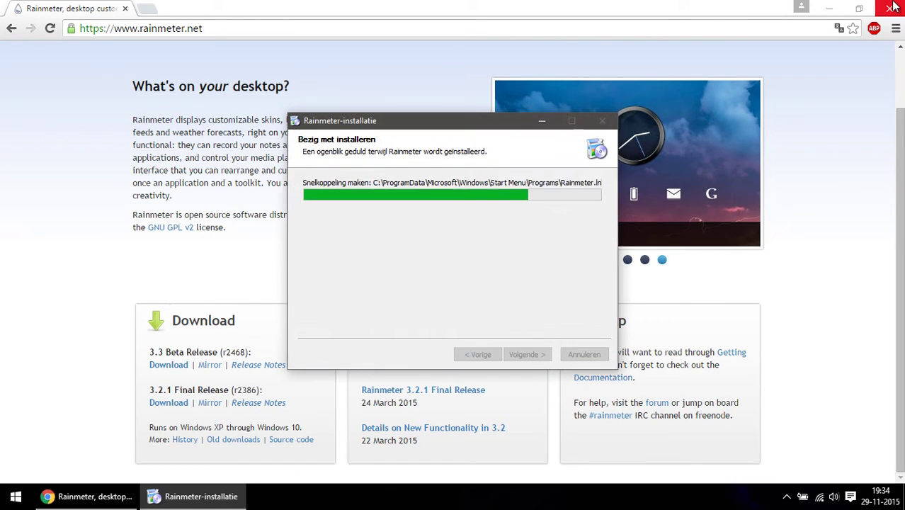
click(889, 8)
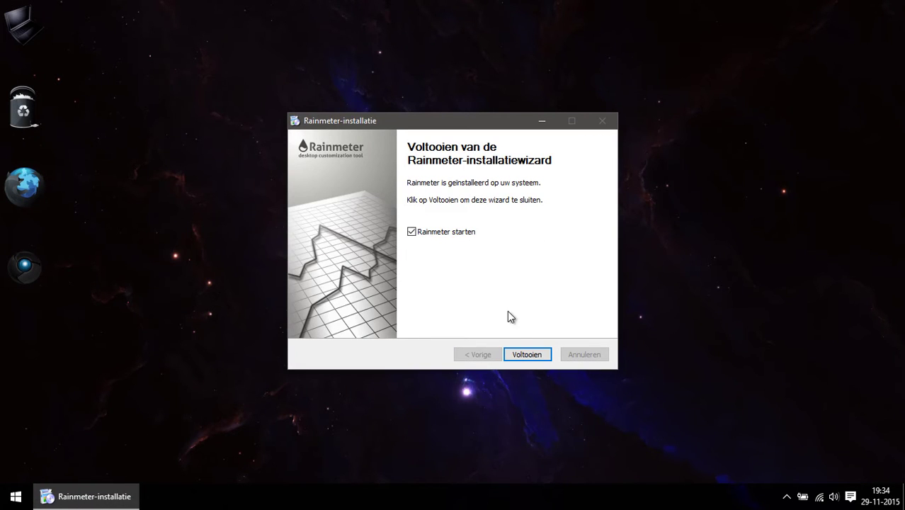
click(522, 355)
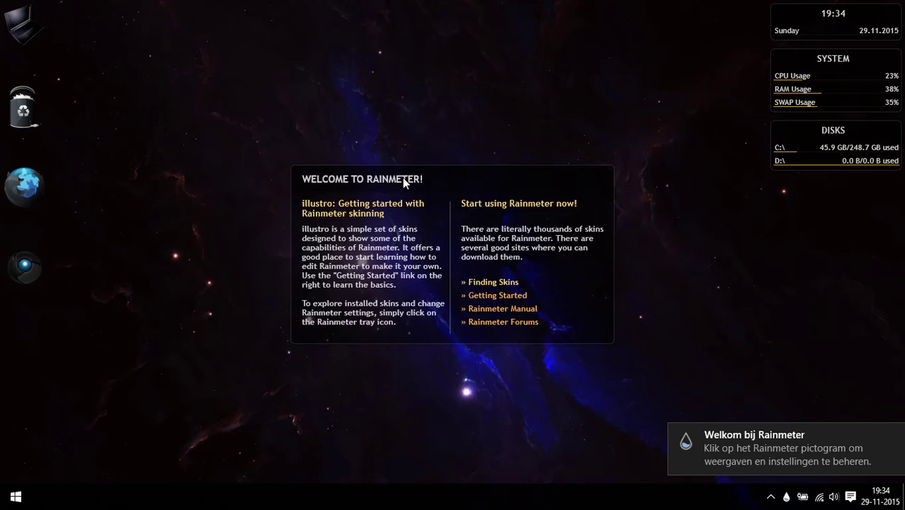
Step: Move the Rainmeter welcome panel aside and unload it
drag(403, 179, 304, 128)
mouse_move(852, 14)
mouse_down()
mouse_move(323, 340)
mouse_move(692, 97)
mouse_move(880, 12)
mouse_move(859, 24)
mouse_move(866, 16)
mouse_up()
drag(418, 120, 488, 114)
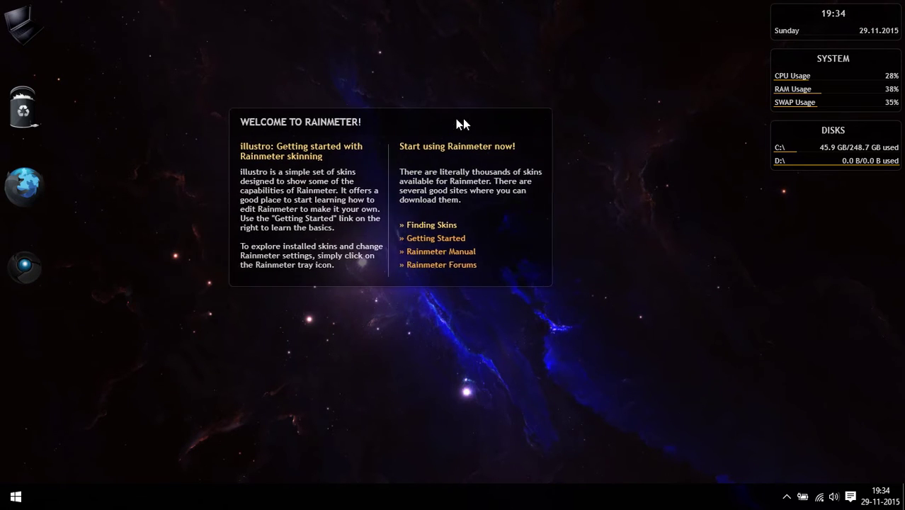
right_click(489, 117)
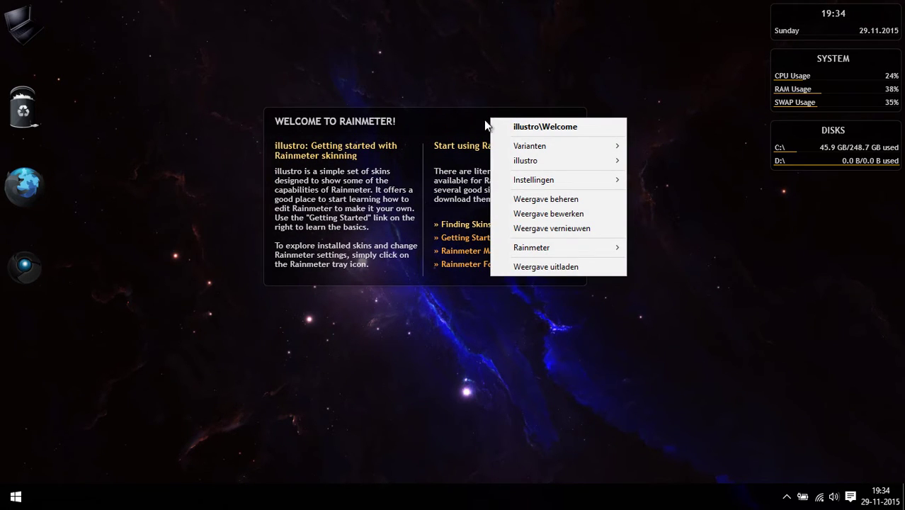
click(536, 267)
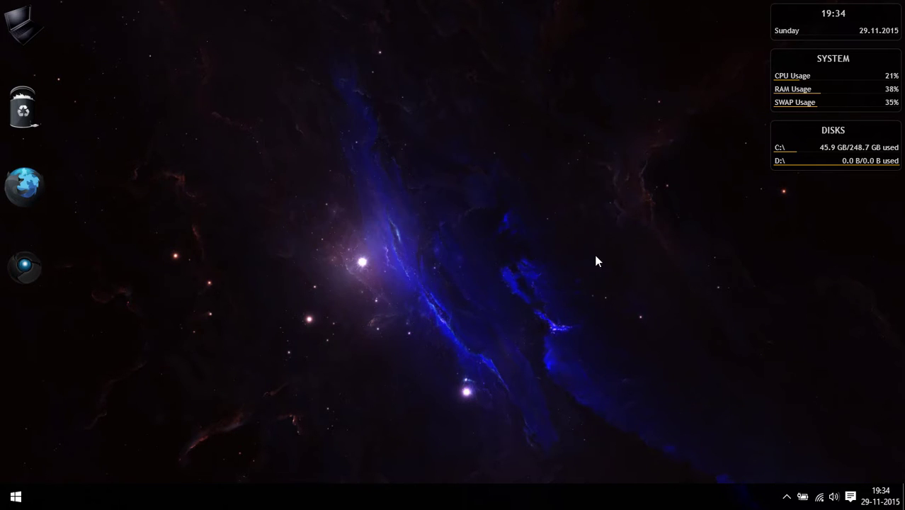
Step: Unload the DISKS and clock widgets, leaving only SYSTEM
right_click(802, 133)
click(802, 282)
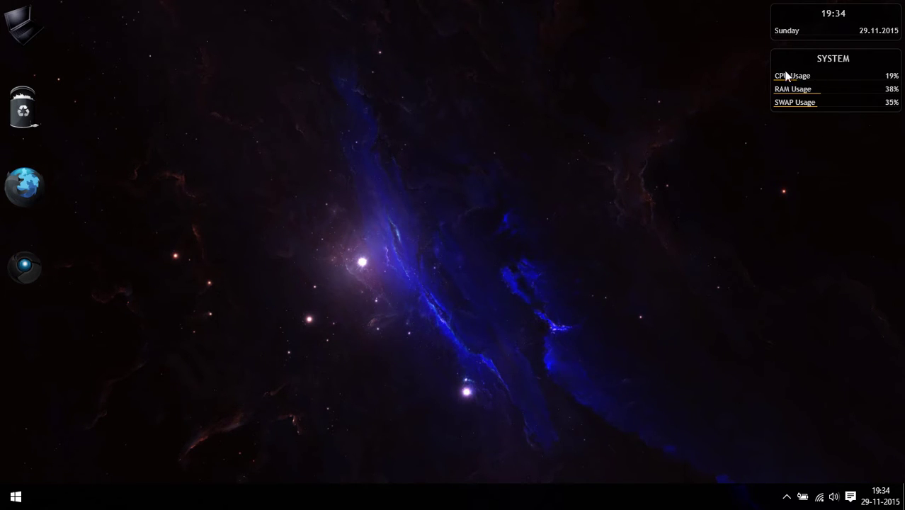
right_click(786, 14)
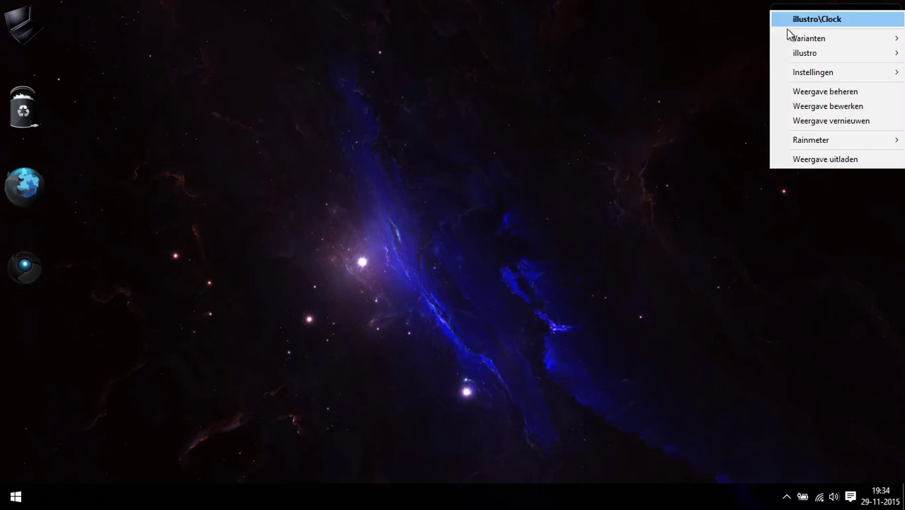
click(818, 158)
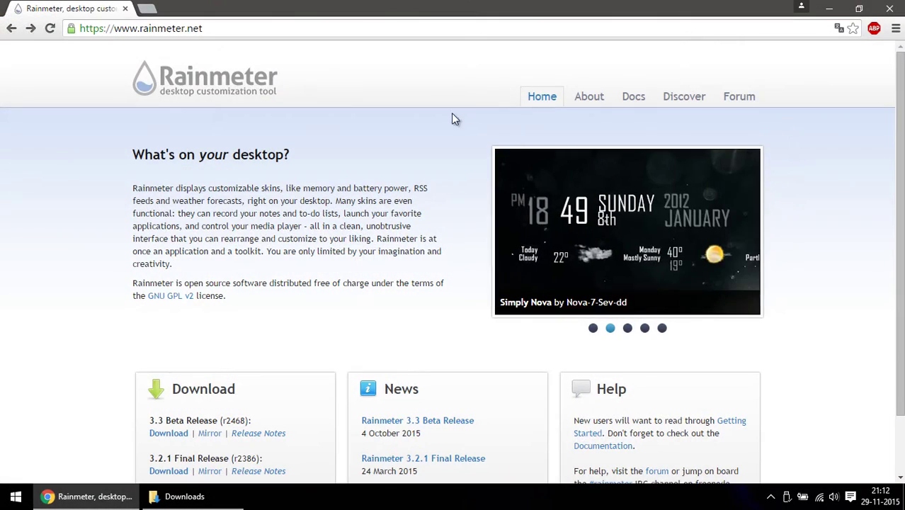
Step: Open rainmeter.net's Discover page and scroll through the listed skin sources
click(690, 98)
scroll(341, 214, down, 1)
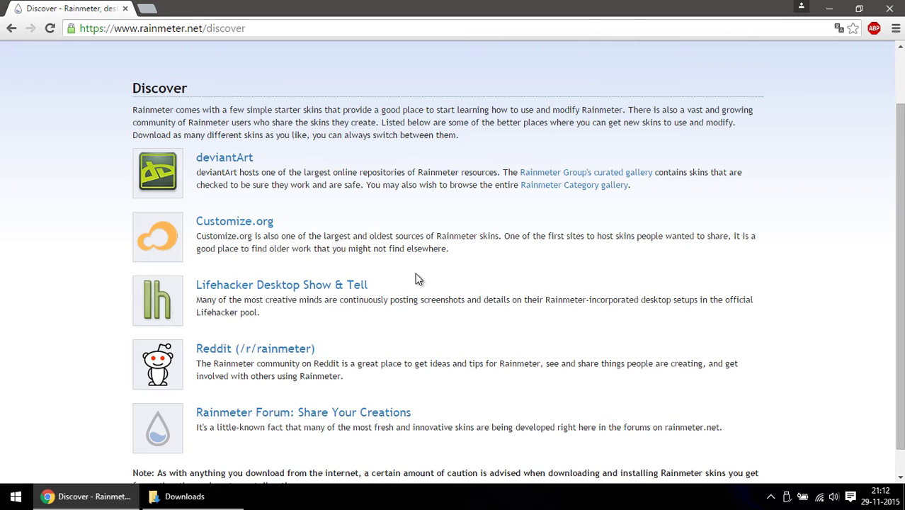
Step: Close Chrome and move the Serenity folder from Downloads into Documents\Rainmeter\Skins
click(889, 8)
right_click(238, 144)
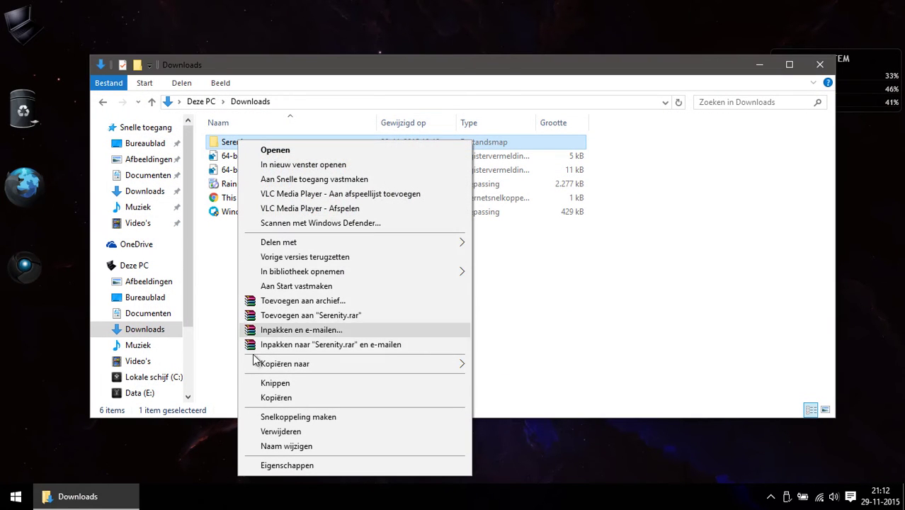
click(262, 382)
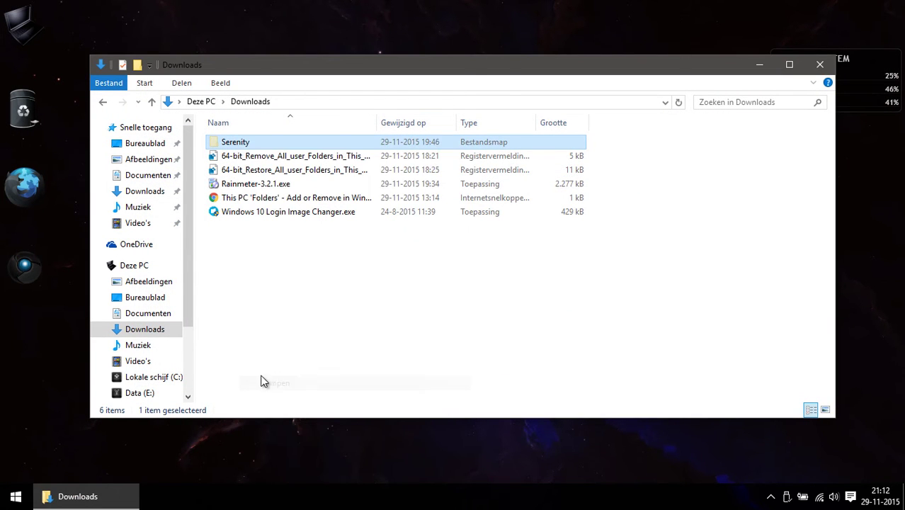
click(148, 175)
double_click(265, 157)
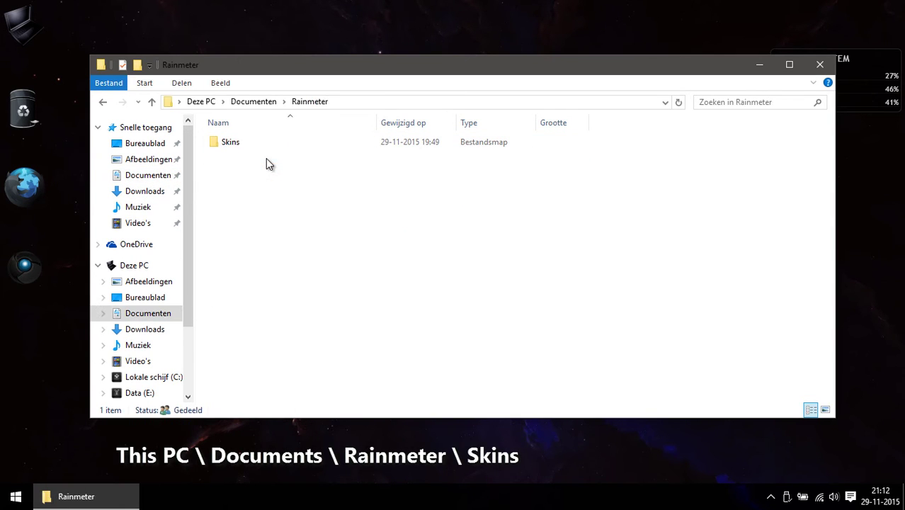
double_click(246, 141)
right_click(243, 182)
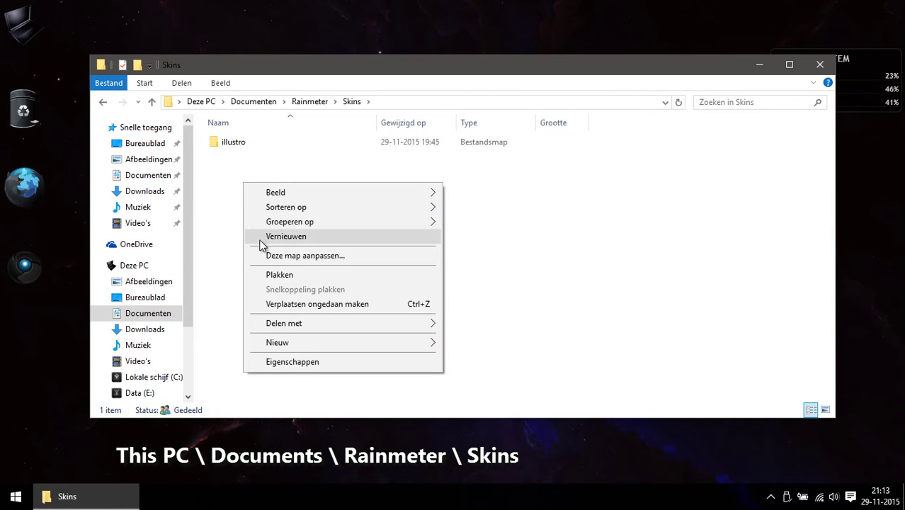
click(285, 274)
click(819, 64)
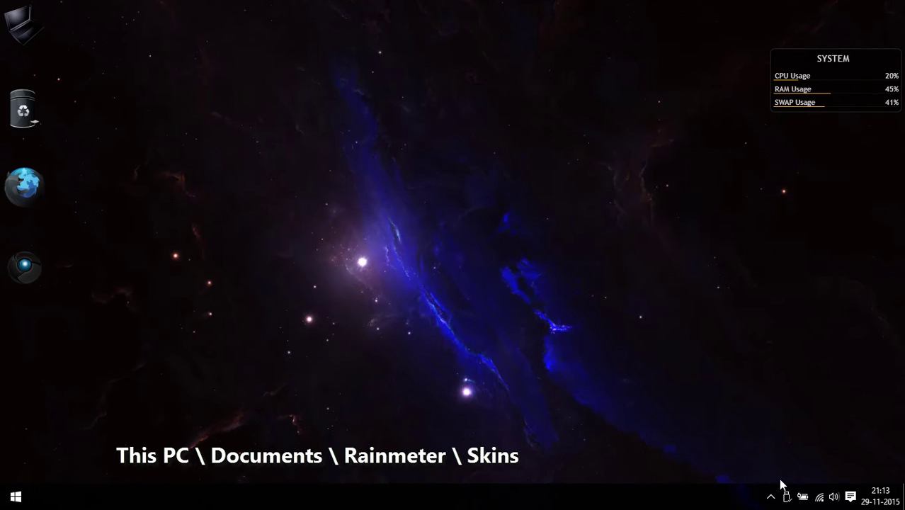
Step: Load Serenity > Group1 > Time > Clocke.ini from the Rainmeter skin manager
click(772, 497)
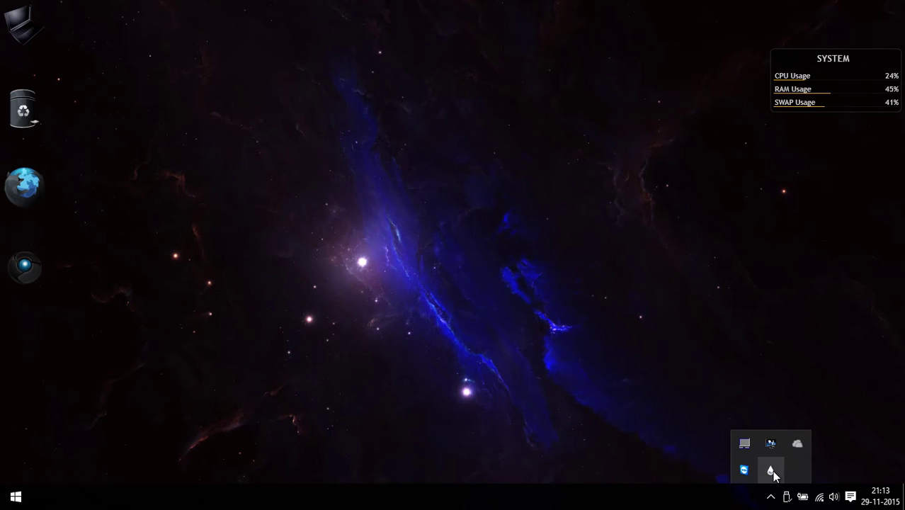
right_click(772, 470)
click(804, 292)
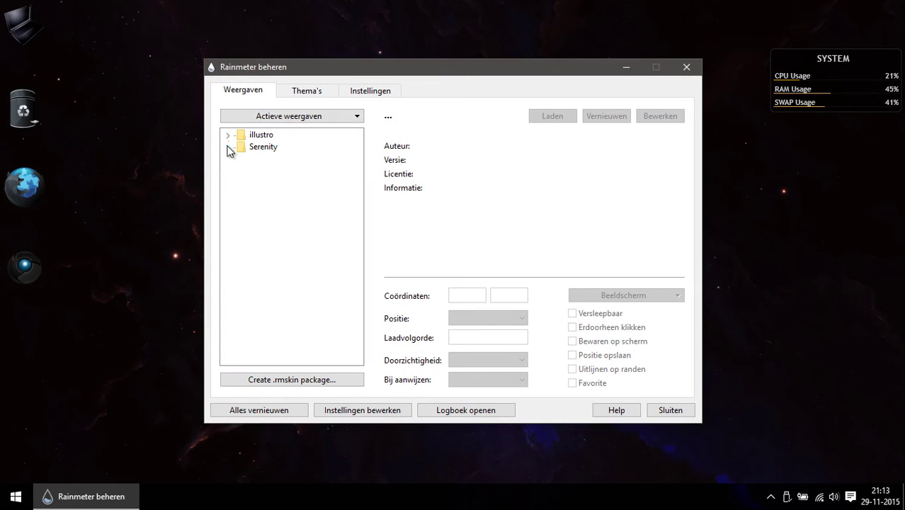
click(228, 148)
click(229, 147)
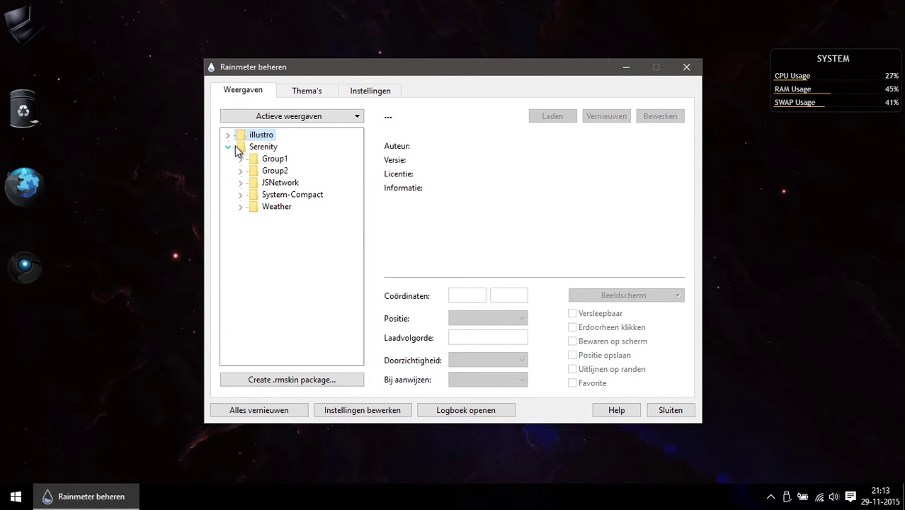
click(241, 160)
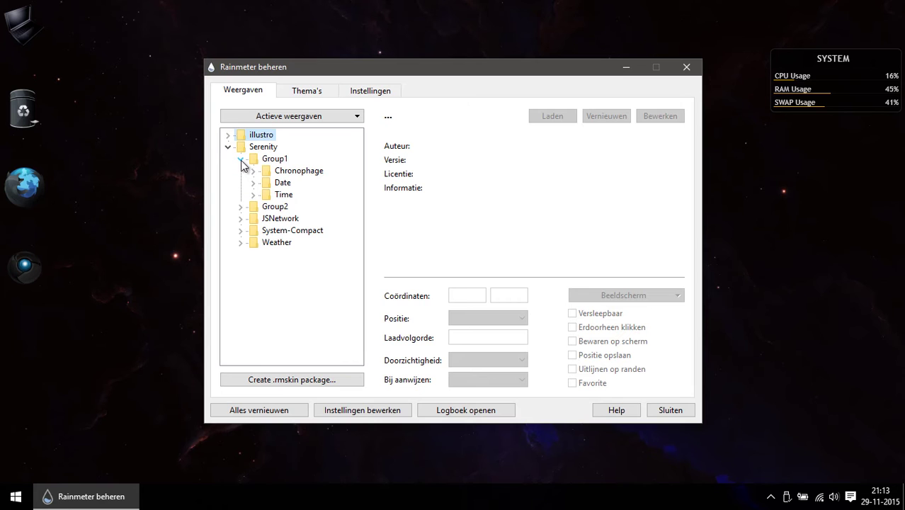
click(253, 195)
click(303, 206)
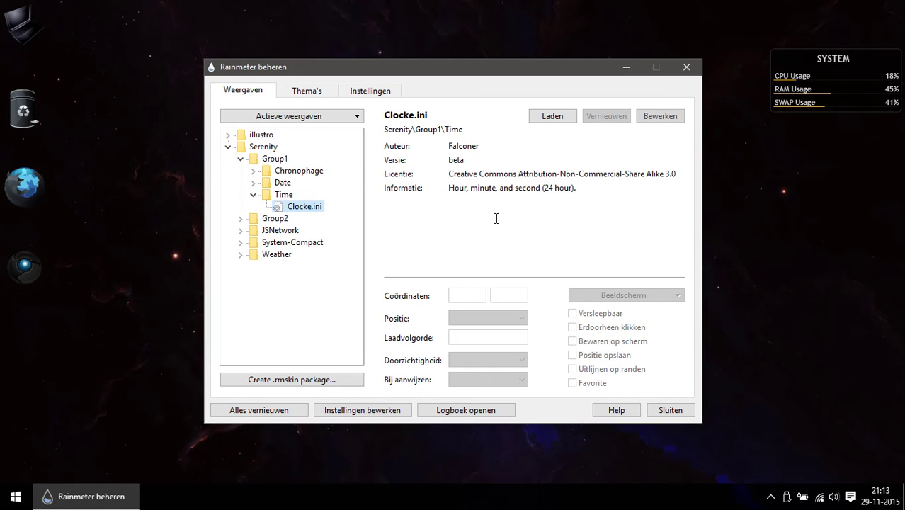
click(559, 118)
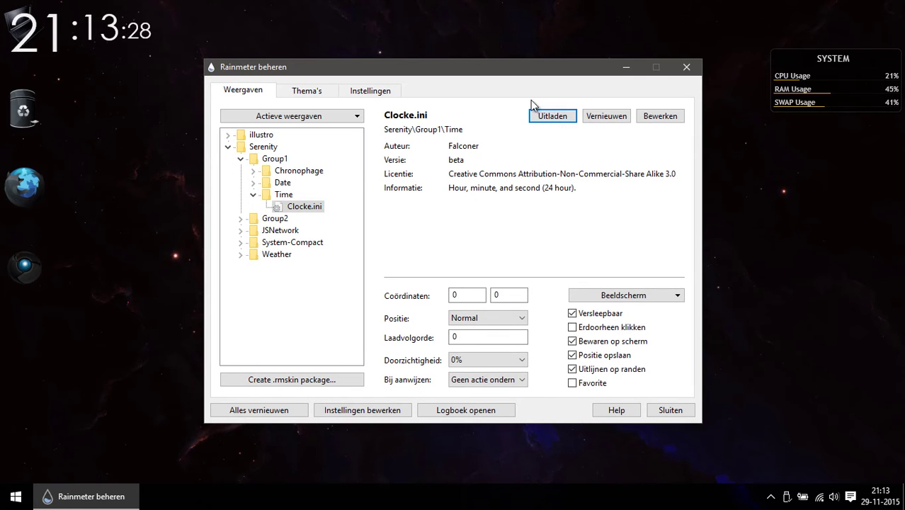
Step: Place the clock in the top-right corner with the SYSTEM widget just below
click(157, 26)
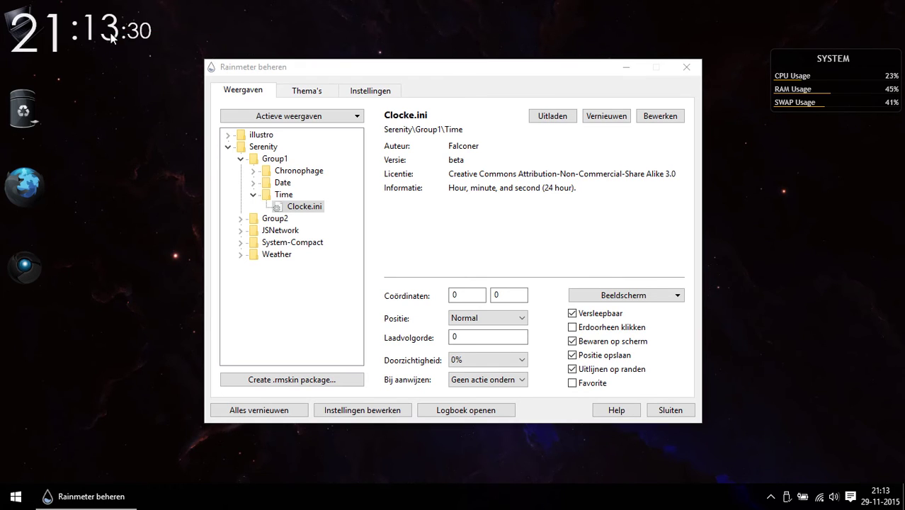
drag(118, 39, 861, 39)
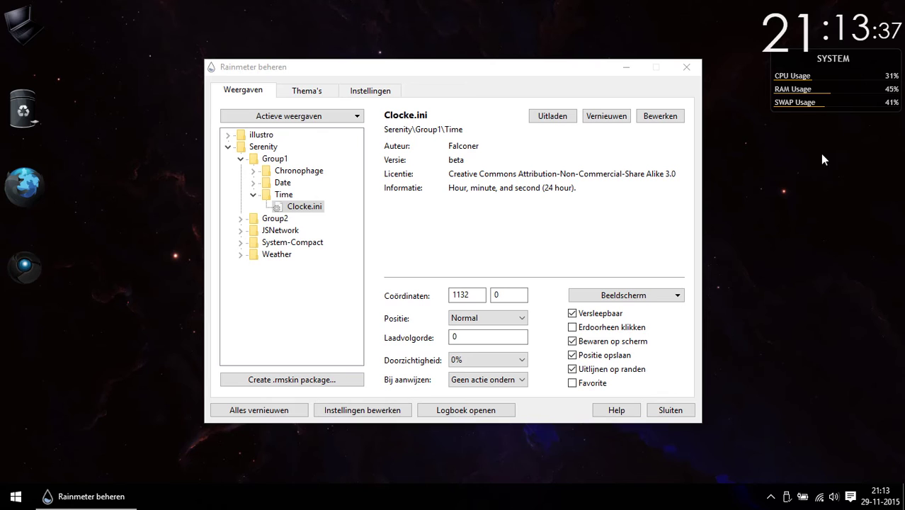
drag(832, 70, 832, 95)
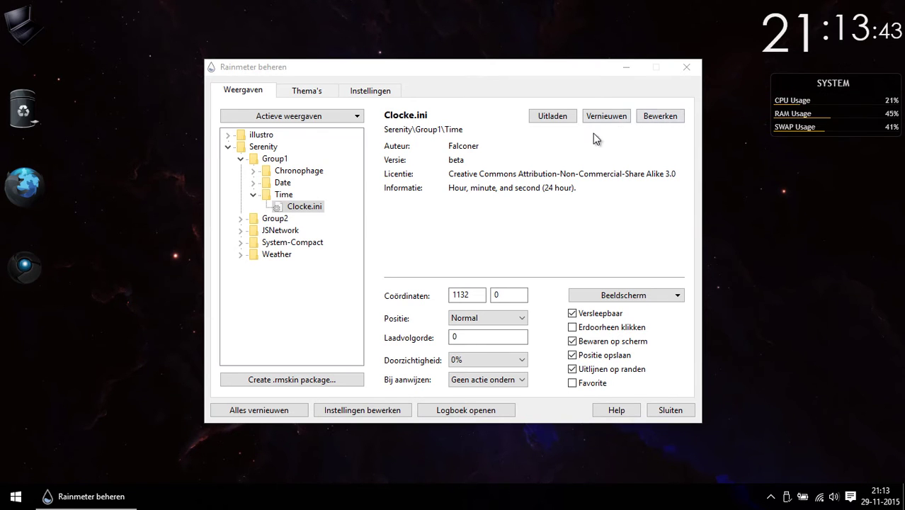
Step: Close the skin manager and open the illustro SYSTEM skin's folder
click(686, 68)
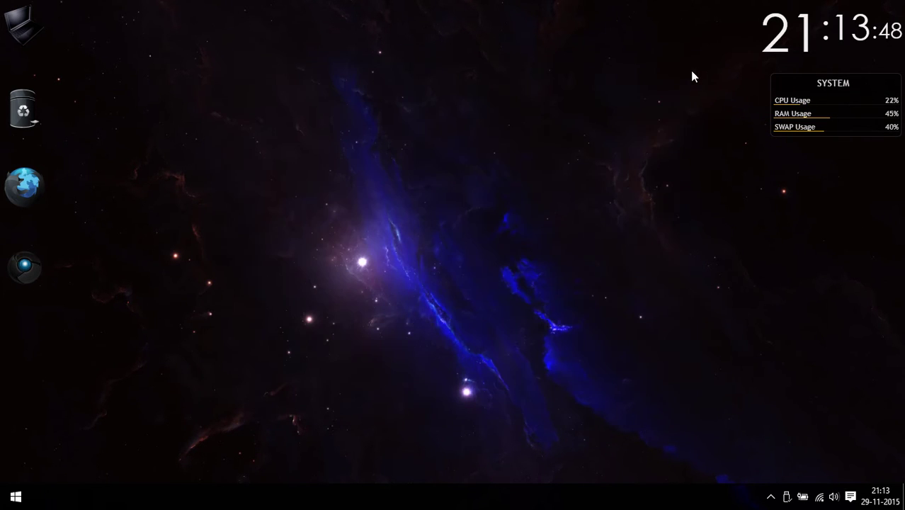
right_click(800, 86)
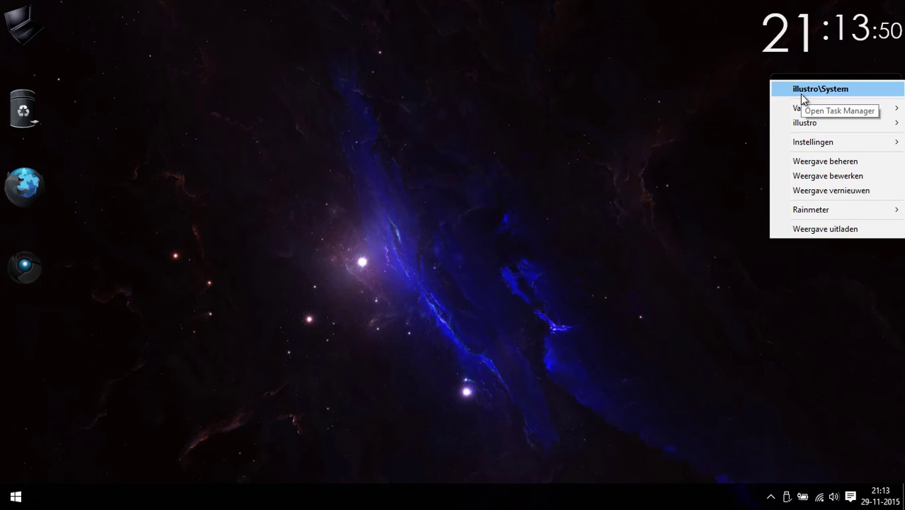
click(804, 90)
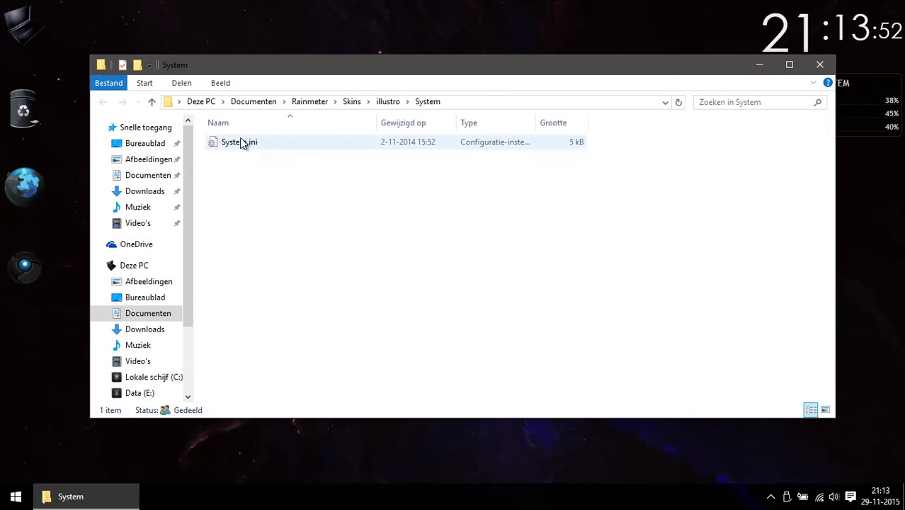
Step: Open System.ini in Notepad, read through its measures and meters, then return to the folder
double_click(242, 142)
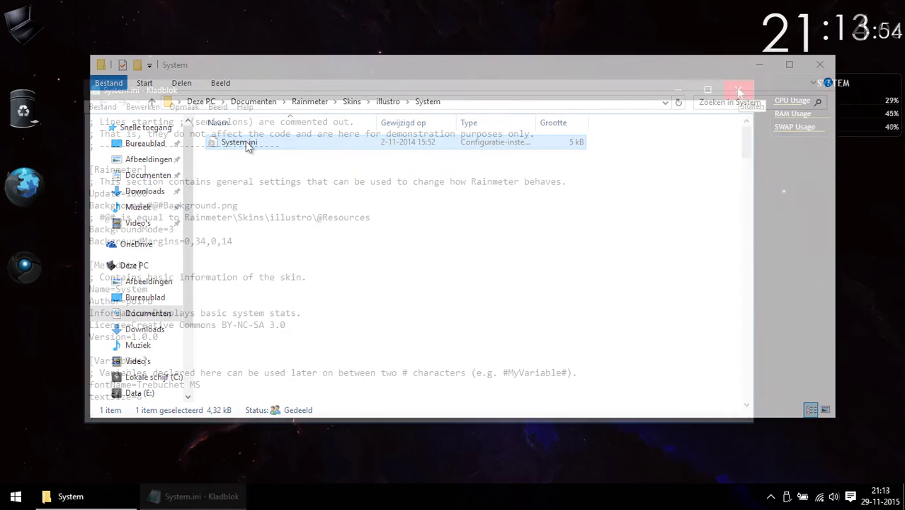
scroll(280, 363, down, 4)
scroll(288, 315, down, 8)
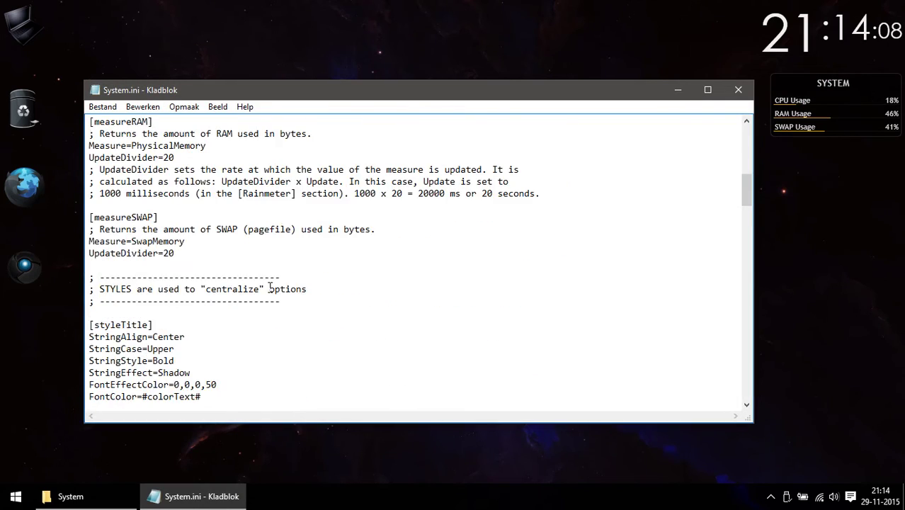
scroll(269, 239, down, 4)
scroll(267, 279, down, 10)
scroll(258, 262, down, 5)
scroll(252, 248, down, 5)
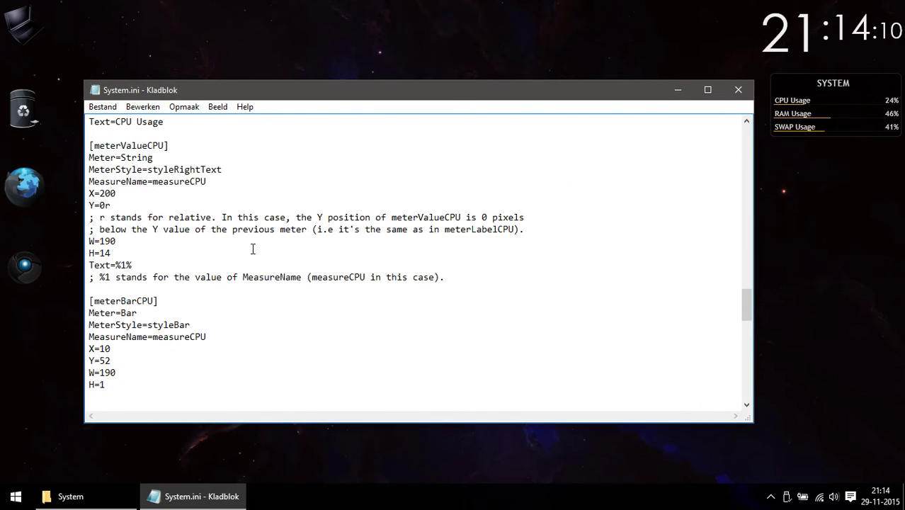
scroll(244, 245, down, 4)
scroll(245, 255, down, 4)
scroll(248, 251, down, 3)
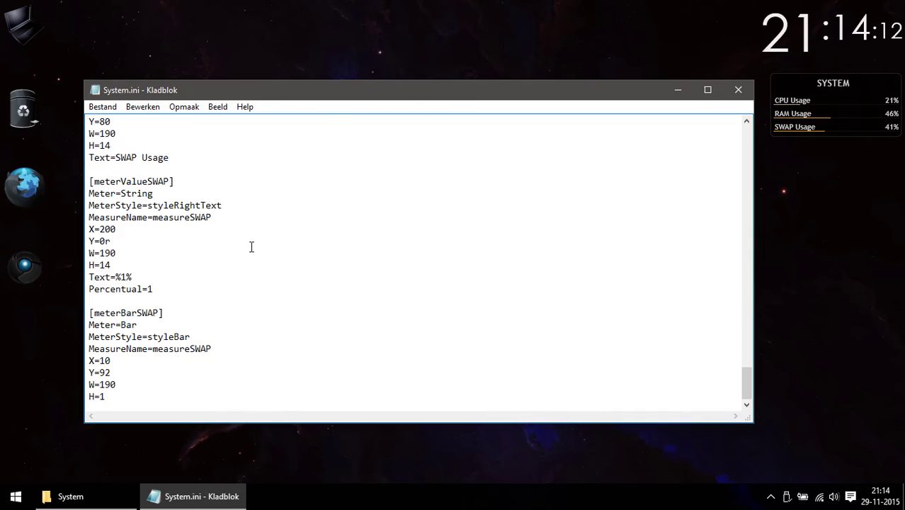
scroll(251, 246, up, 7)
scroll(246, 231, up, 7)
scroll(246, 231, up, 7)
scroll(242, 238, up, 8)
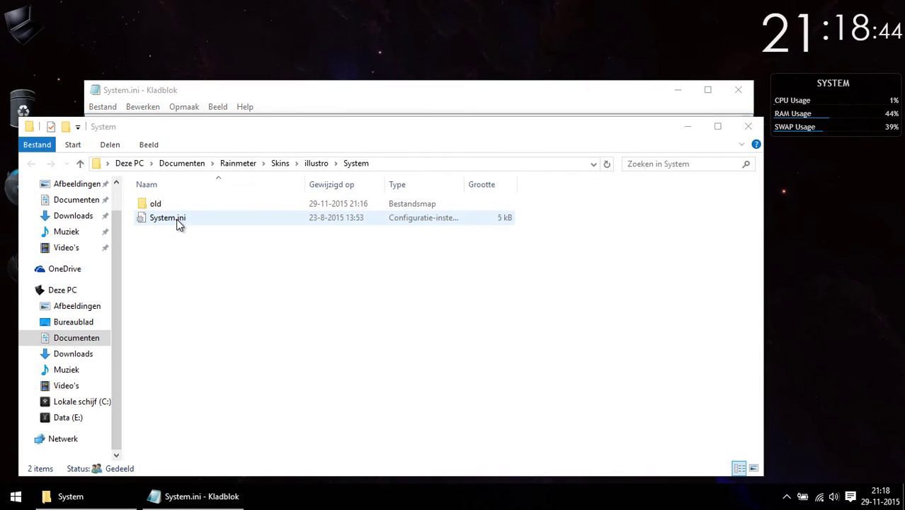
click(179, 223)
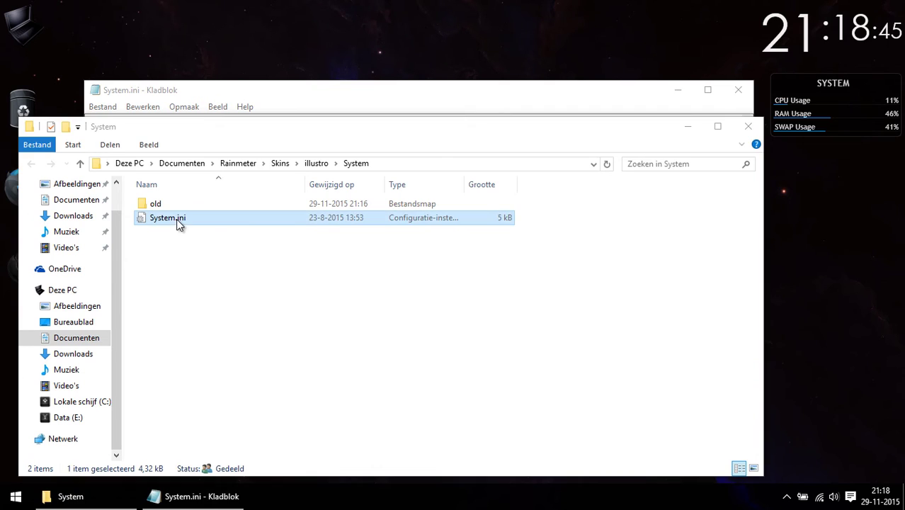
click(193, 257)
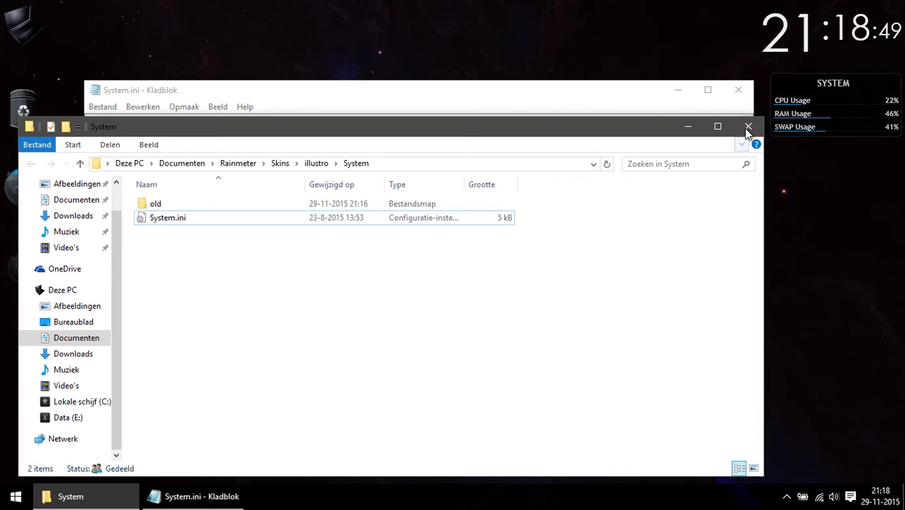
Step: Load Serenity's Weather White.ini skin from the Rainmeter manager
right_click(787, 91)
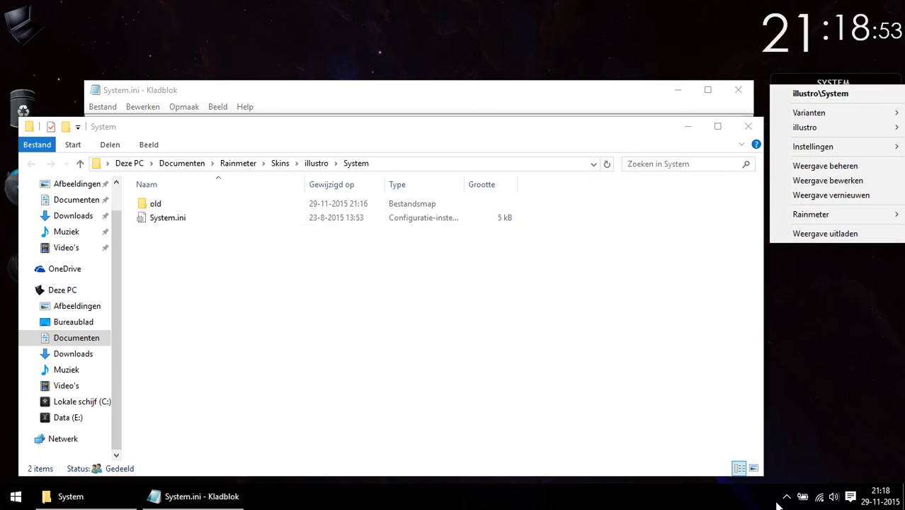
click(786, 496)
click(786, 470)
click(228, 147)
click(239, 206)
click(319, 219)
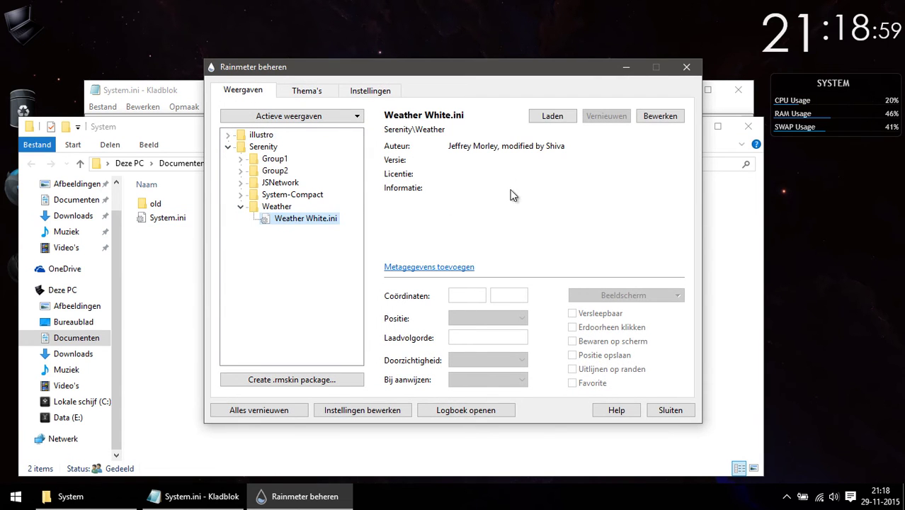
click(551, 115)
Step: Show the desktop and arrange the weather widget under the clock and SYSTEM beside it
click(723, 136)
key(super+d)
mouse_move(228, 25)
mouse_down()
mouse_move(868, 164)
mouse_move(884, 177)
mouse_up()
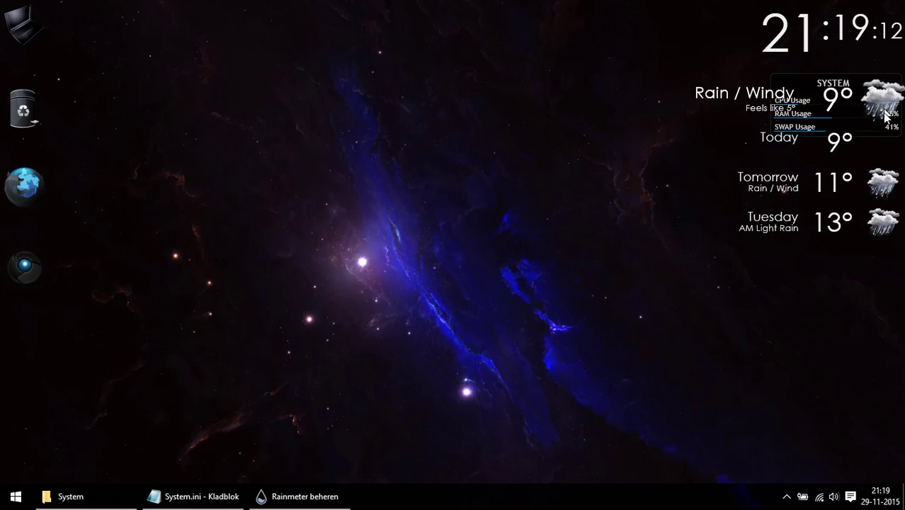
drag(885, 92, 715, 21)
drag(875, 178, 875, 109)
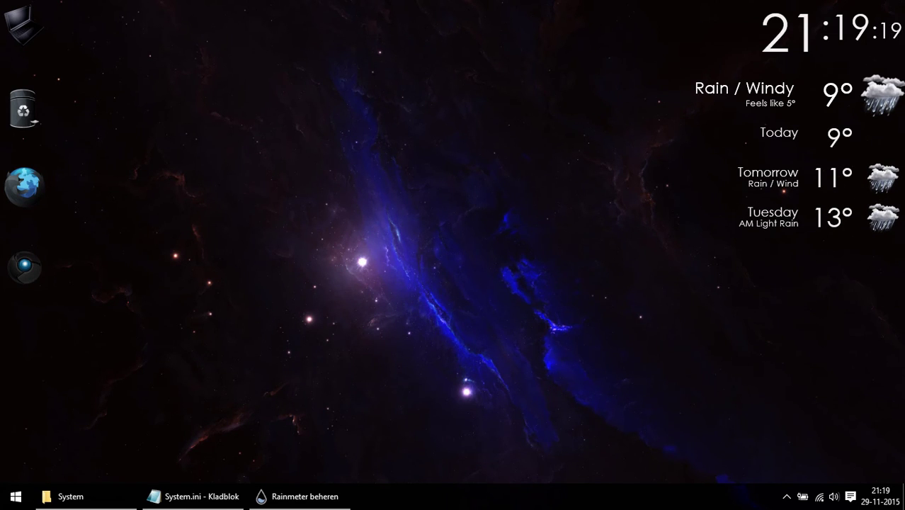
mouse_move(713, 16)
mouse_down()
mouse_move(885, 244)
mouse_move(729, 7)
mouse_up()
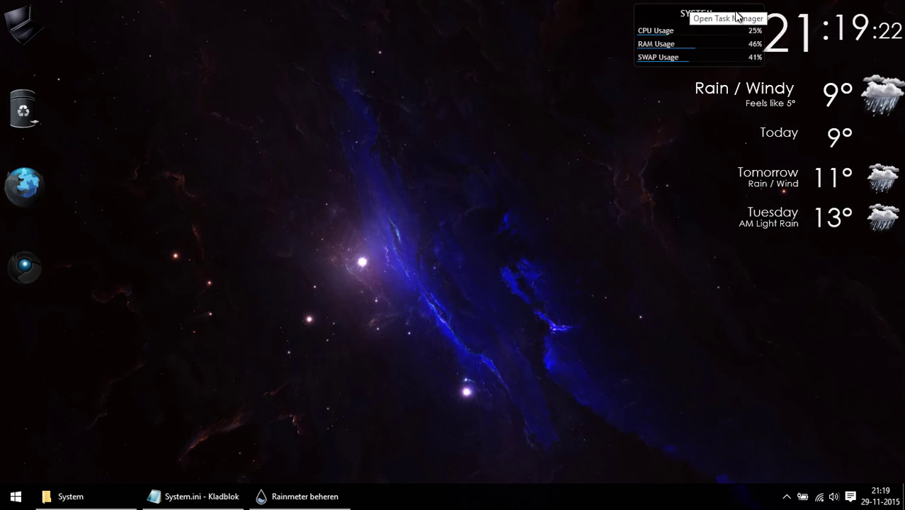
Step: Try a transparency setting on the SYSTEM widget, then reset it to 0%
right_click(777, 86)
mouse_move(594, 92)
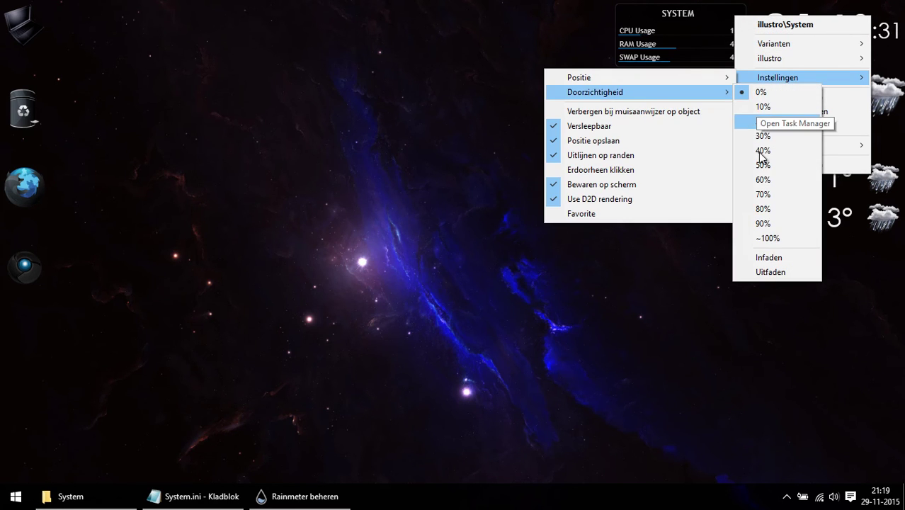
click(763, 151)
right_click(687, 14)
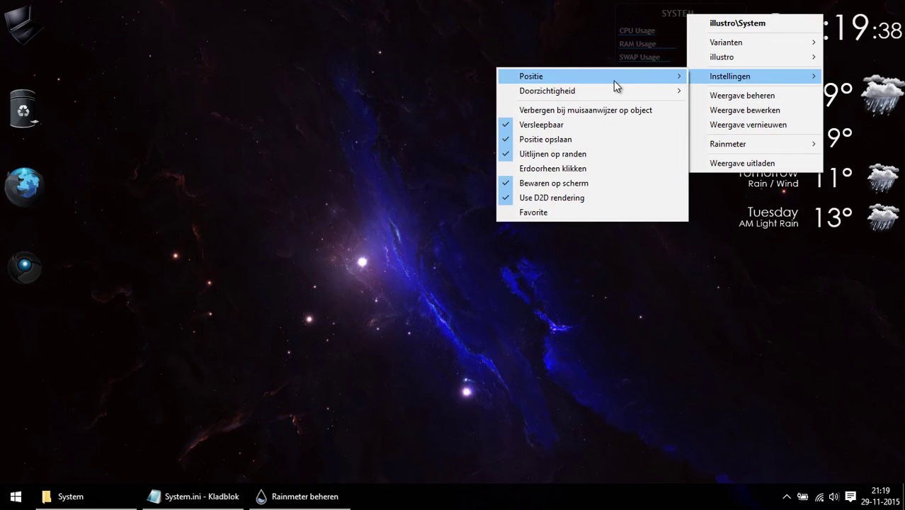
mouse_move(547, 90)
click(734, 97)
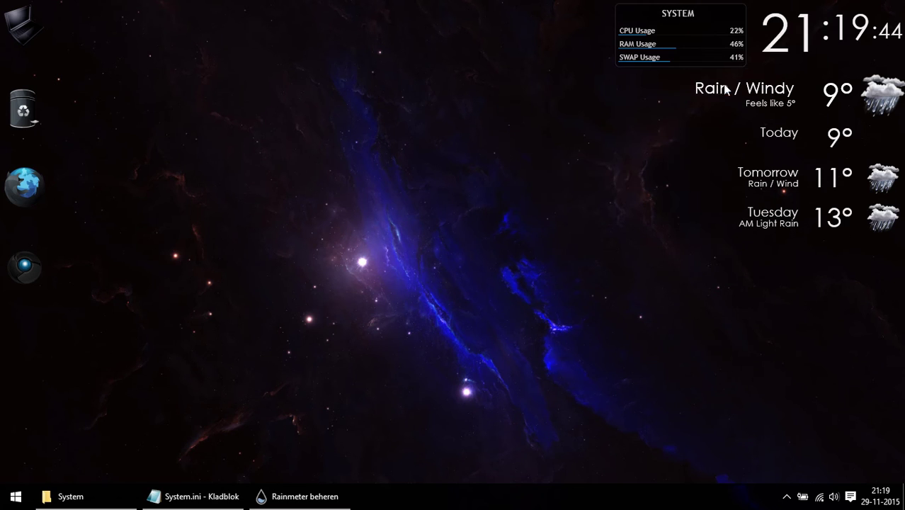
right_click(730, 15)
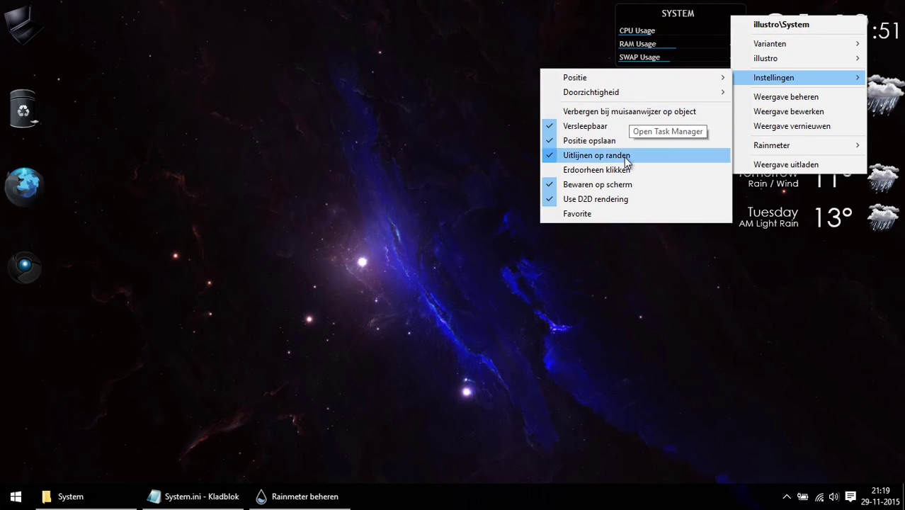
click(655, 111)
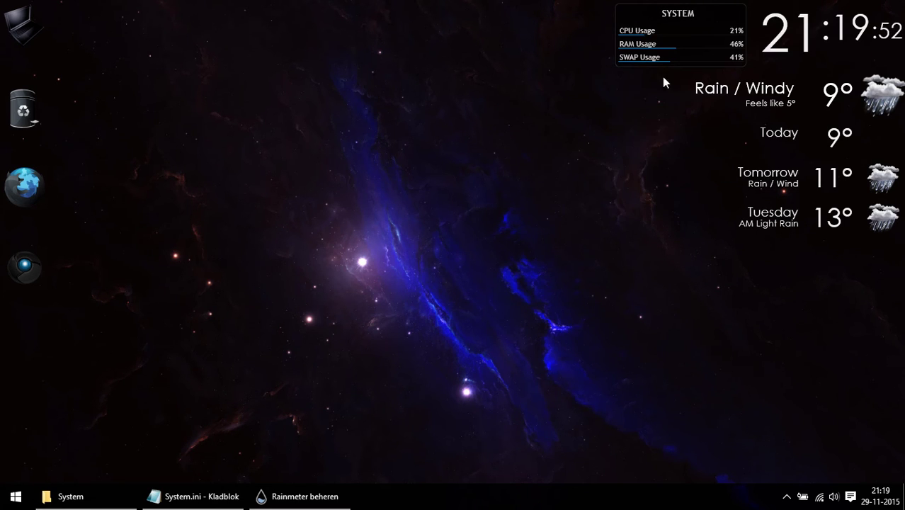
Step: Open the Weather White widget's settings in the skin manager via Manage skin
right_click(806, 27)
click(659, 159)
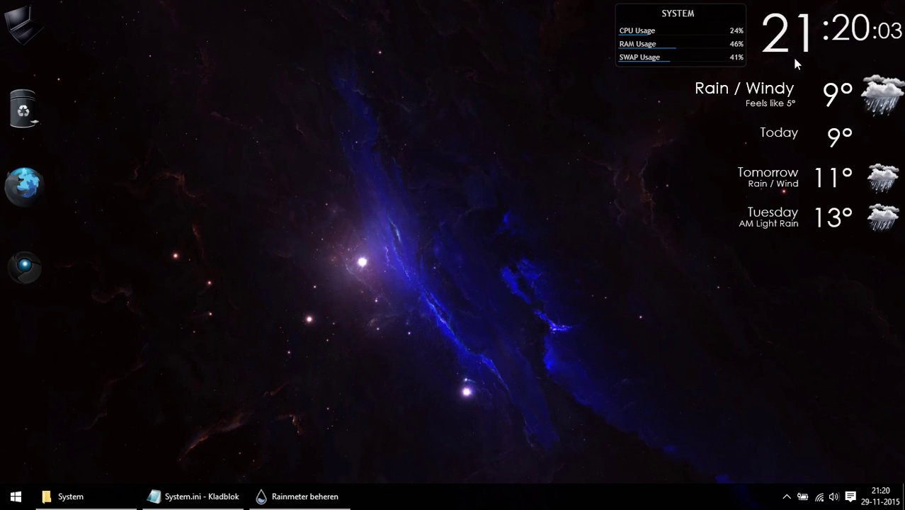
right_click(782, 90)
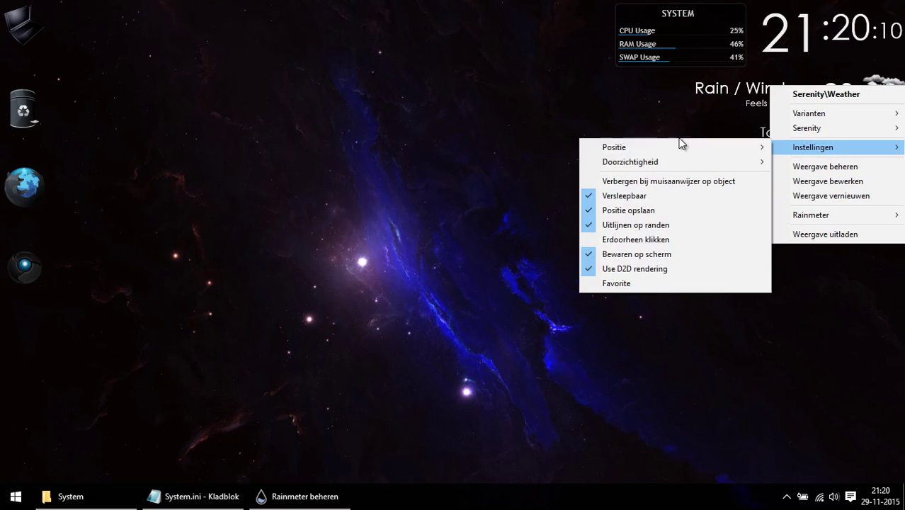
click(672, 239)
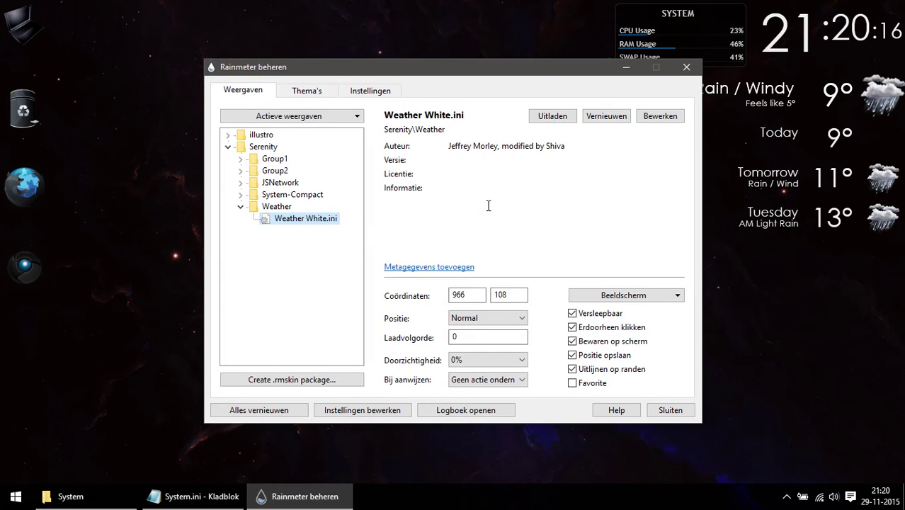
Step: Unload Weather White.ini and the illustro System.ini skins
click(553, 116)
click(227, 147)
click(228, 134)
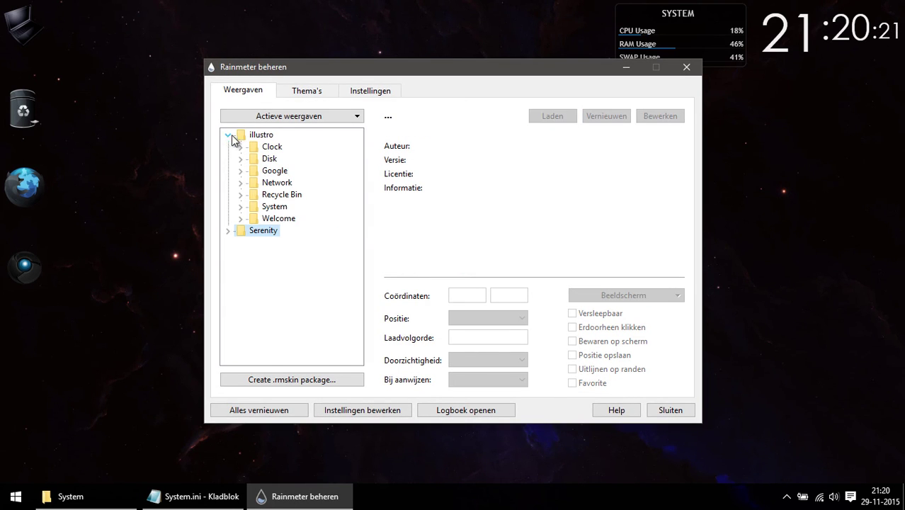
double_click(274, 206)
click(292, 218)
click(554, 116)
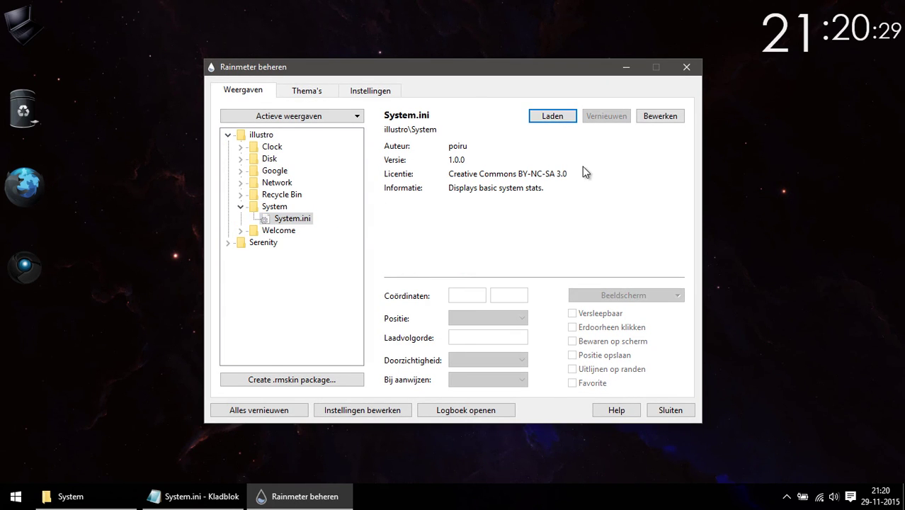
Step: Briefly reload SYSTEM, turn off click-through, move it top-right, then unload it again
click(552, 117)
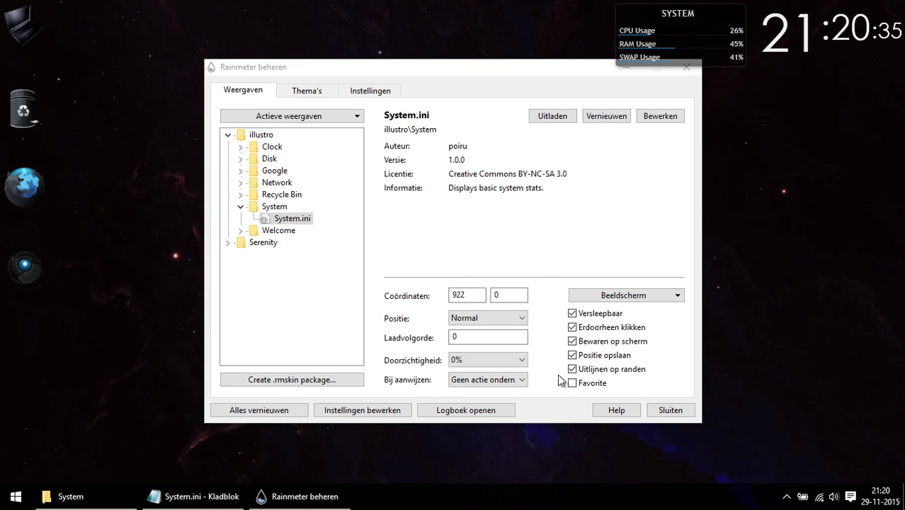
click(572, 326)
mouse_move(694, 25)
mouse_down()
mouse_move(800, 35)
mouse_move(890, 11)
mouse_move(888, 81)
mouse_up()
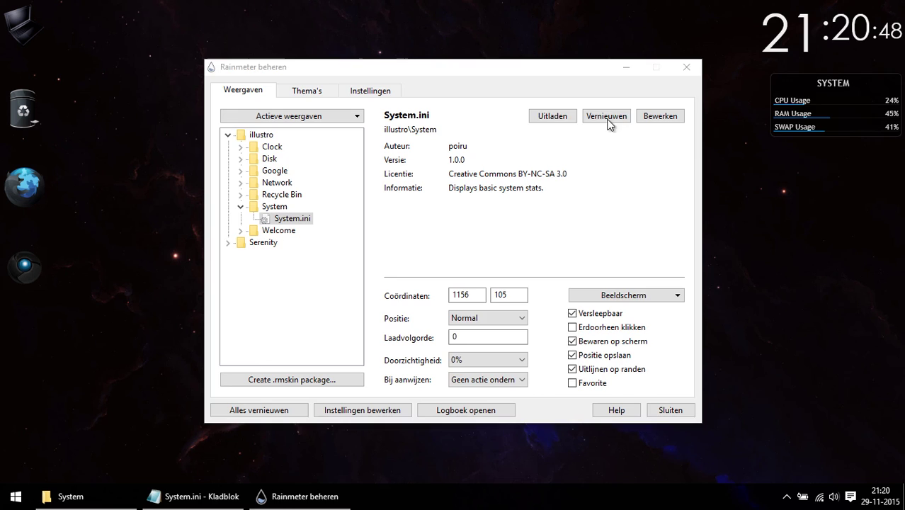
click(552, 116)
Step: Close the skin manager, Notepad and Explorer, and move the bottom desktop icon beside the globe
click(686, 67)
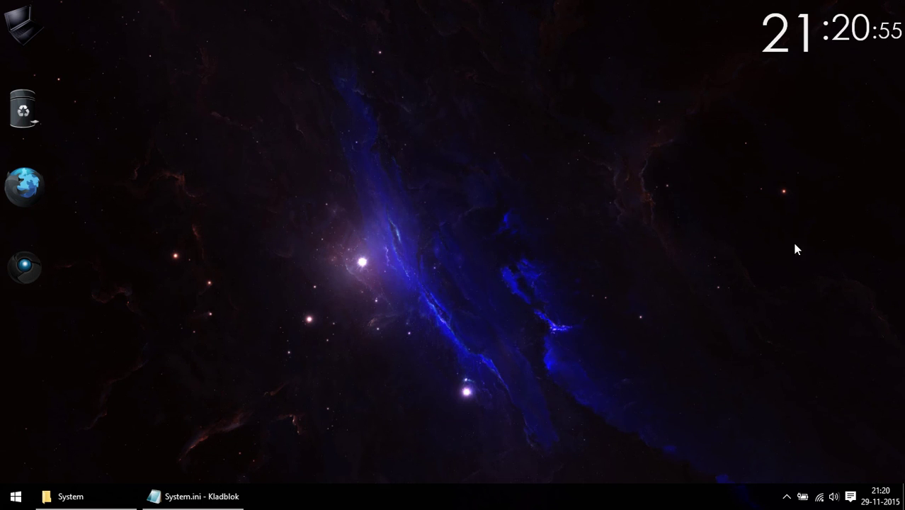
click(152, 495)
key(alt+F4)
click(71, 496)
click(743, 124)
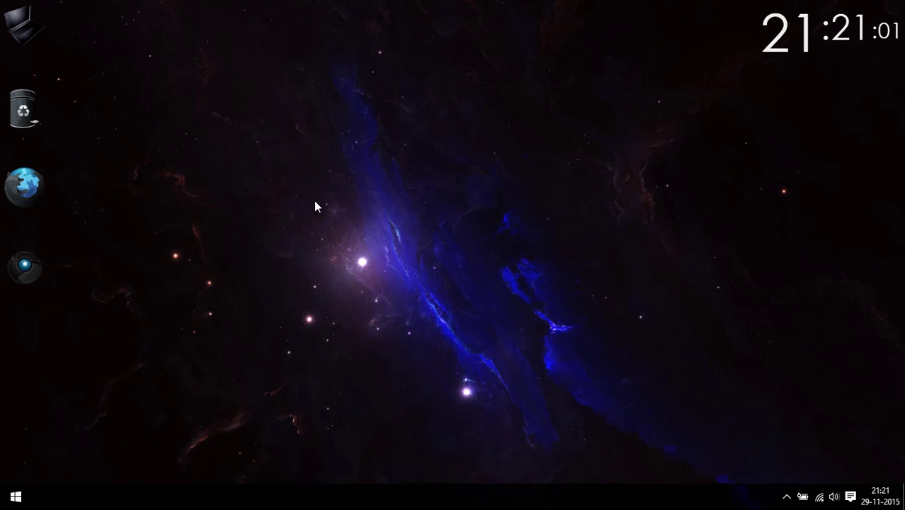
key(super)
key(super)
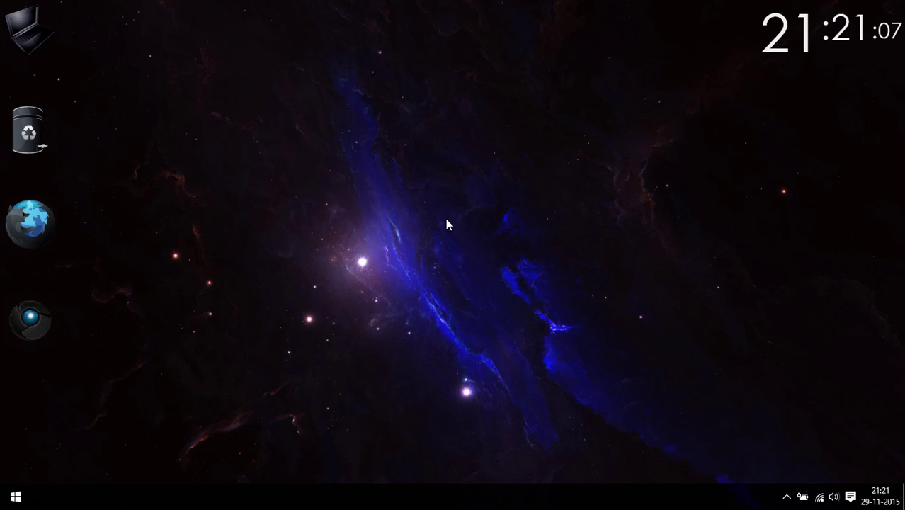
drag(46, 325, 106, 228)
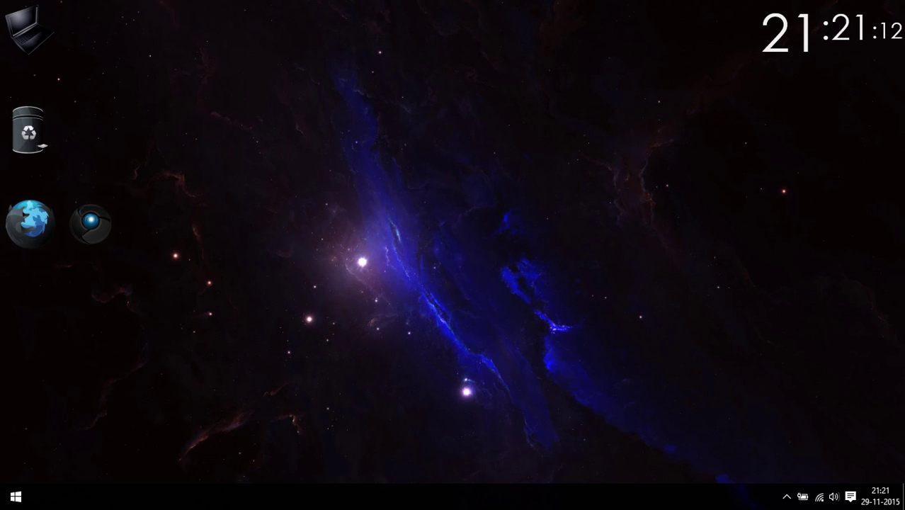